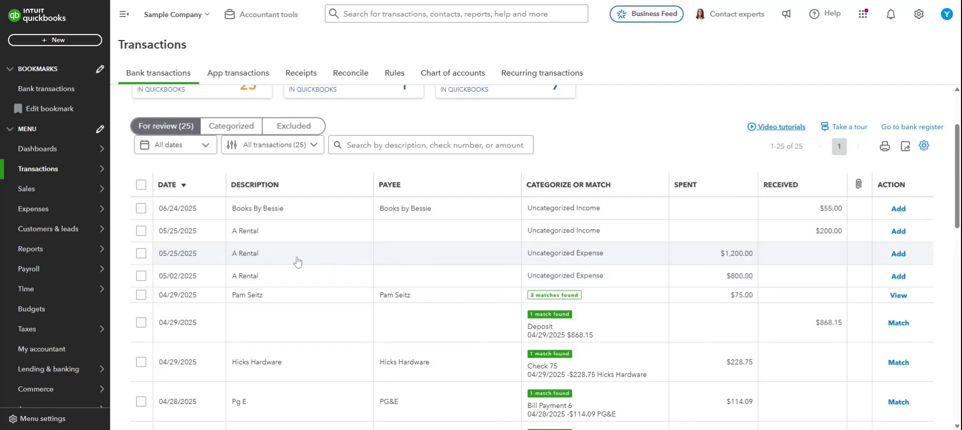
# Step: Set the payee of the $1,200.00 A Rental expense dated 05/25/2025 to the vendor Tesla
pyautogui.click(298, 261)
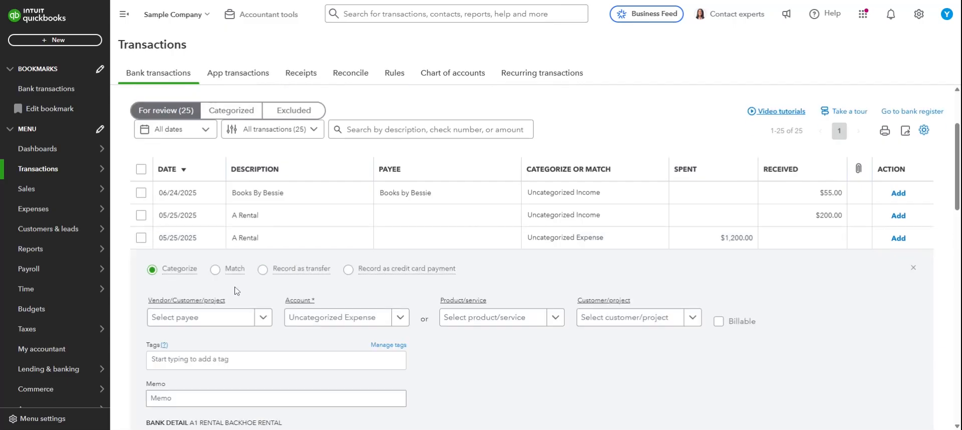
pyautogui.click(219, 317)
pyautogui.write('Tesla')
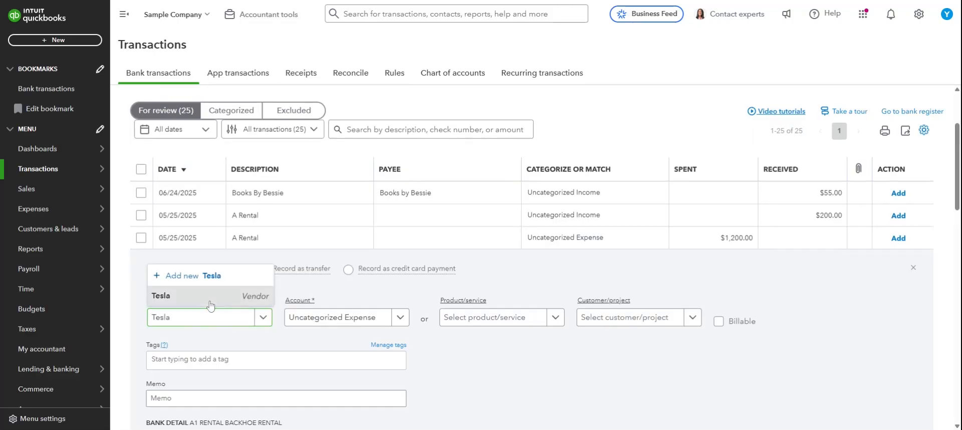
pyautogui.click(210, 300)
pyautogui.click(518, 356)
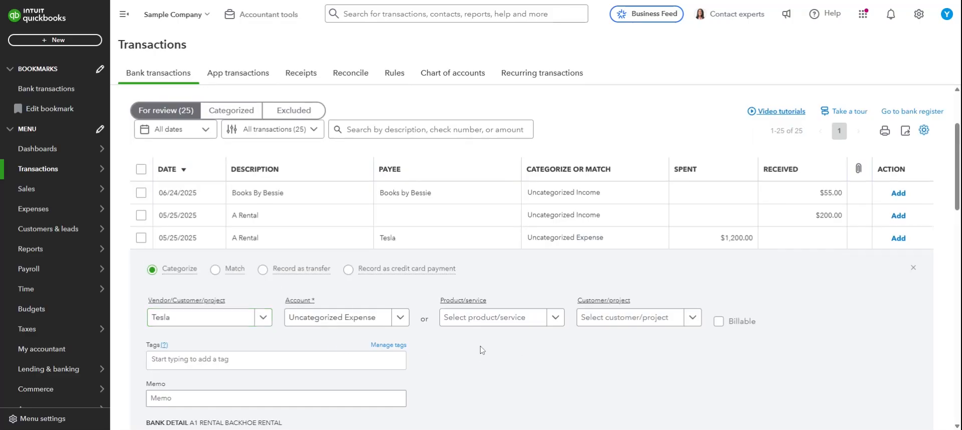
pyautogui.scroll(-1, 480, 349)
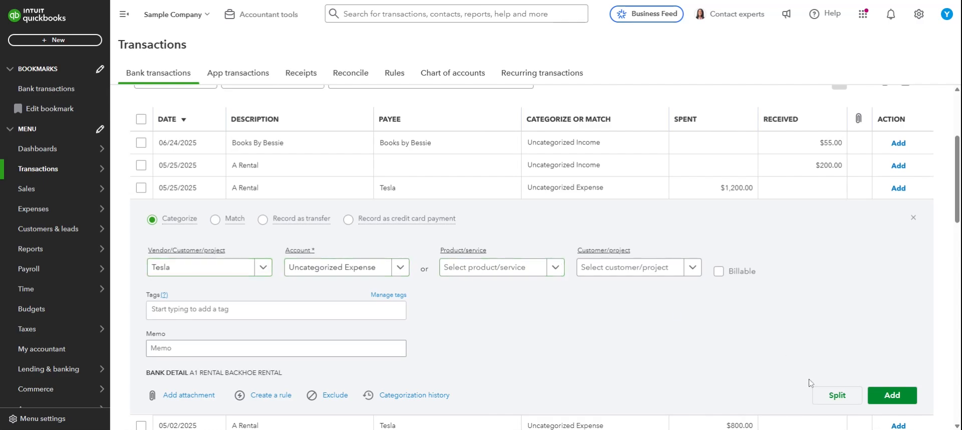
# Step: Split the $1,200.00 transaction and assign the first category line to Tesla Loan - Chase
pyautogui.click(835, 394)
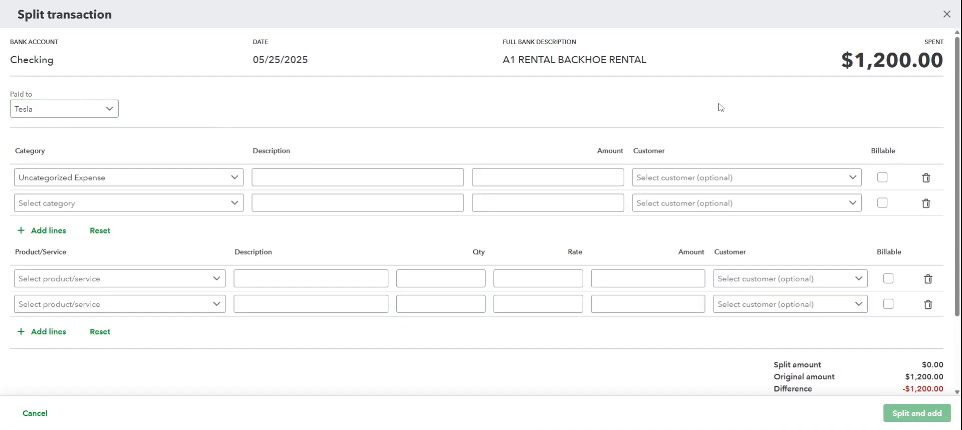
pyautogui.click(135, 179)
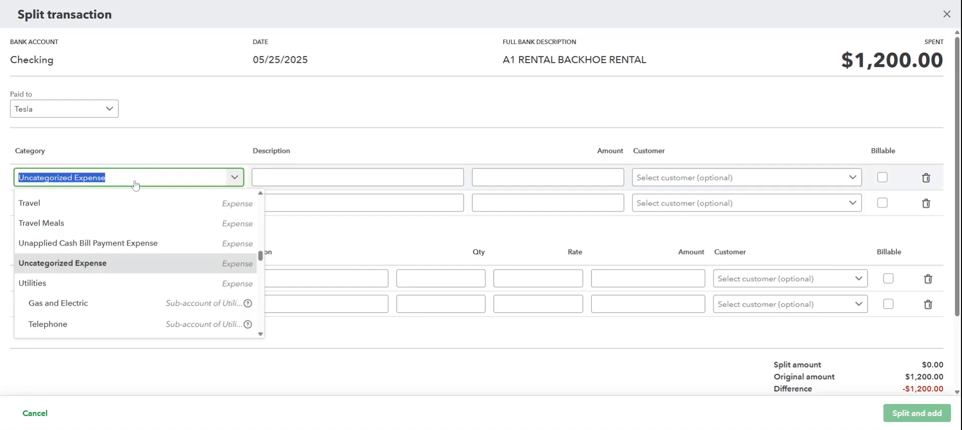
pyautogui.write('tesla')
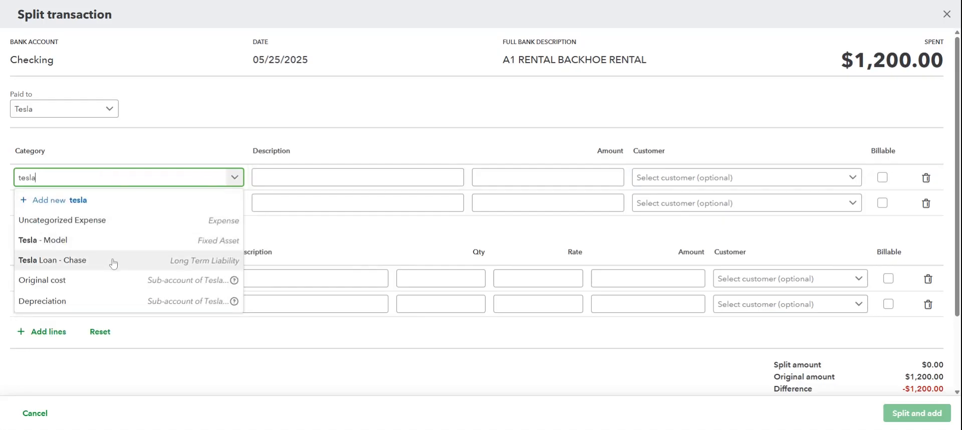
pyautogui.click(112, 261)
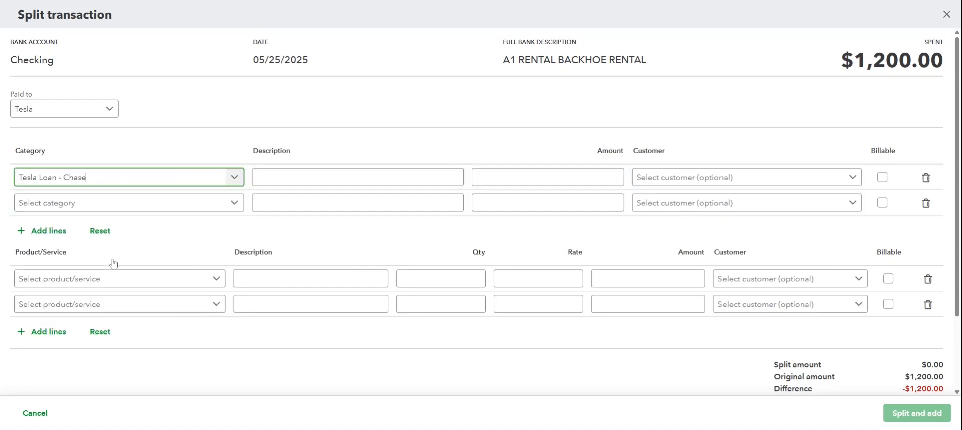
# Step: Create an Expenses account named Interest Paid - Tesla Loan with detail type Interest Paid for the second category line
pyautogui.click(122, 208)
pyautogui.click(112, 223)
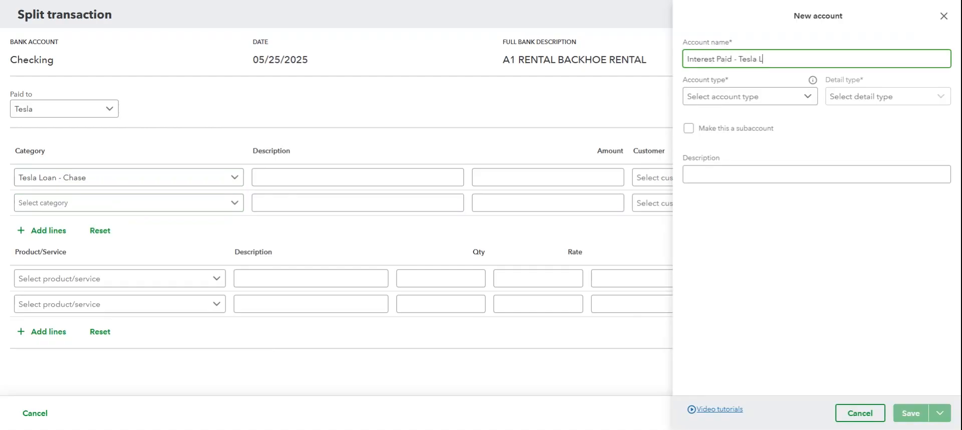
pyautogui.click(769, 97)
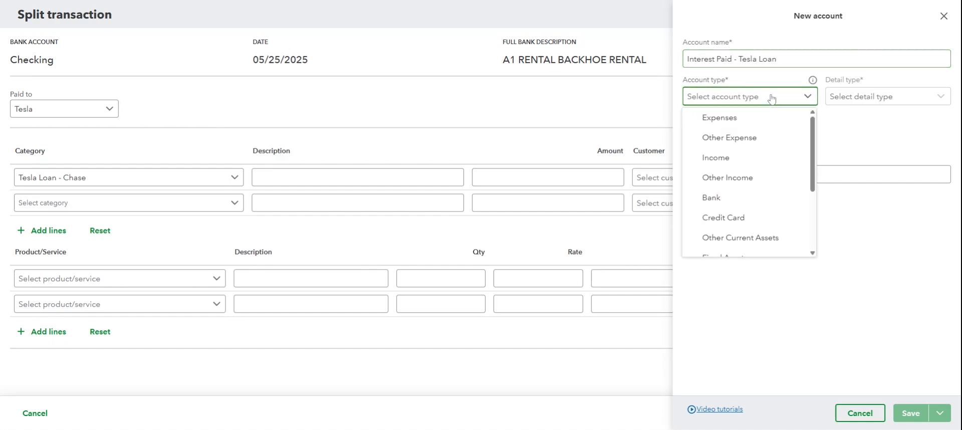
pyautogui.click(753, 124)
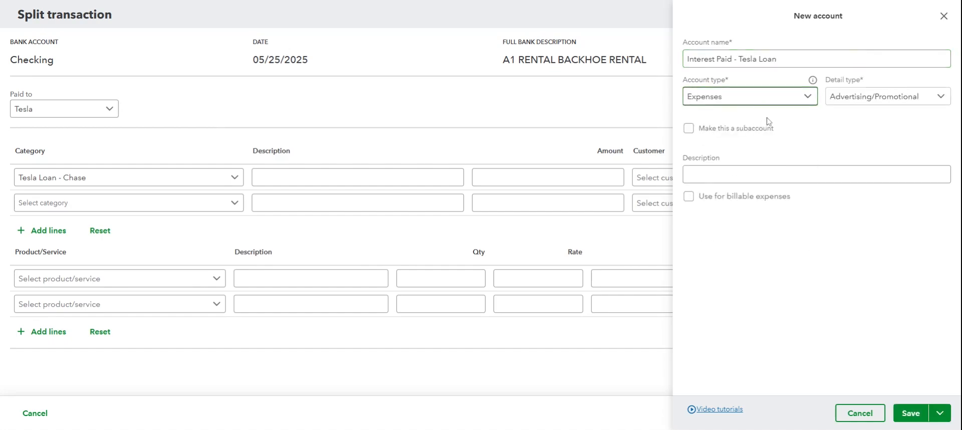
pyautogui.click(875, 103)
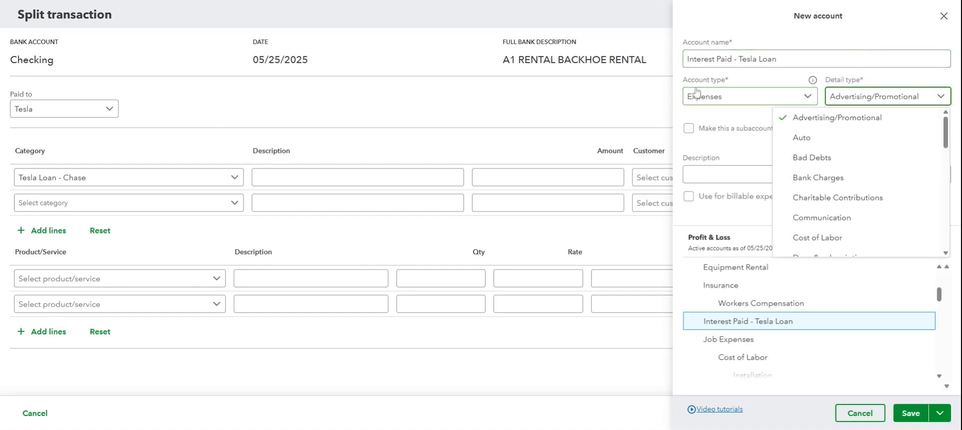
pyautogui.scroll(-3, 873, 185)
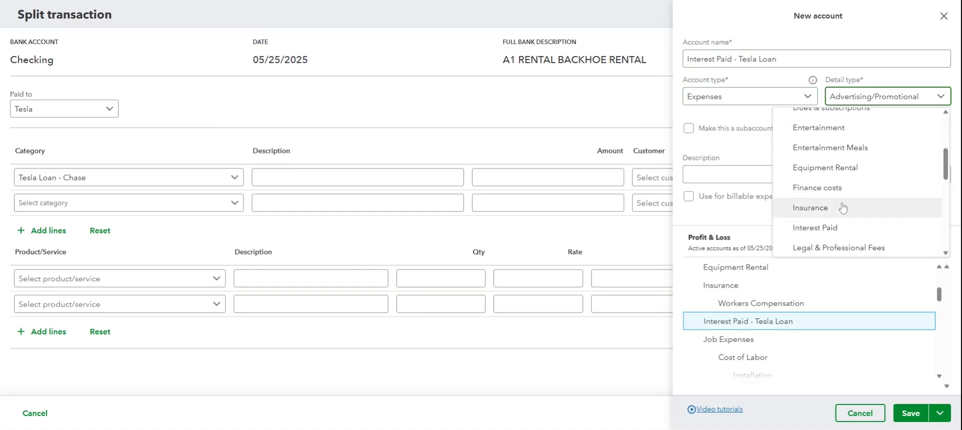
pyautogui.click(835, 228)
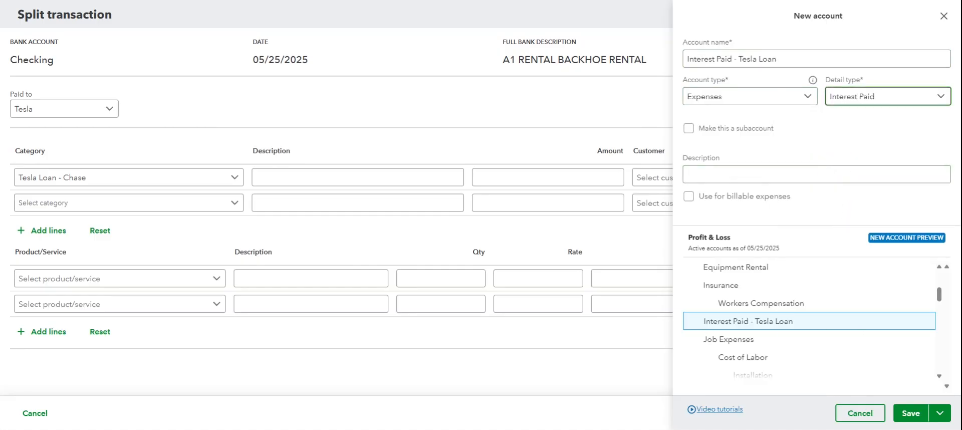
pyautogui.click(910, 413)
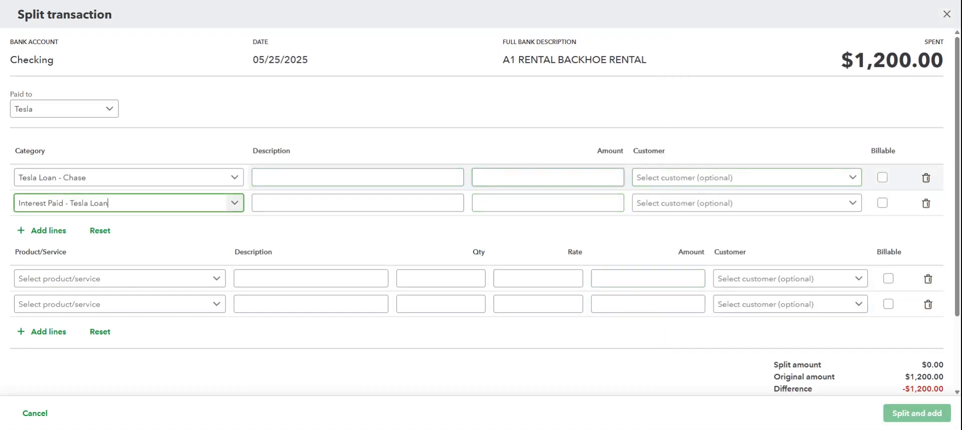
# Step: Enter 1,000 on the Tesla Loan - Chase line and 200 on the interest line, and compare the split amount with the original
pyautogui.click(619, 178)
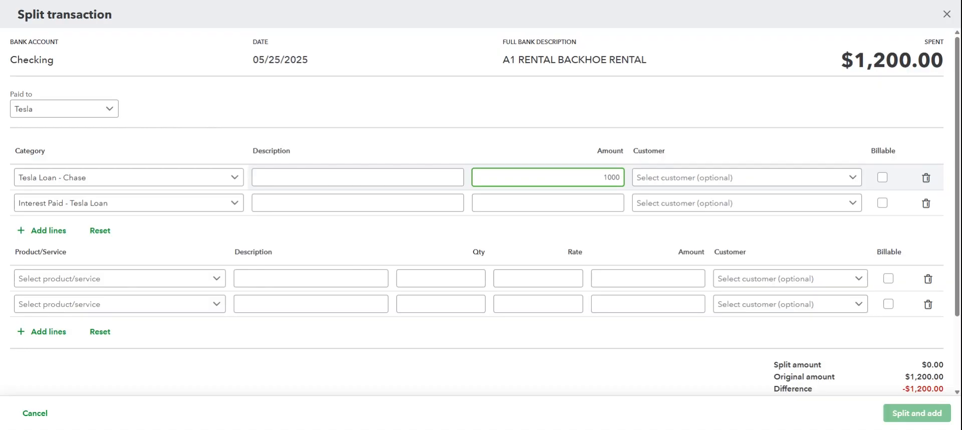
pyautogui.click(620, 203)
pyautogui.write('200')
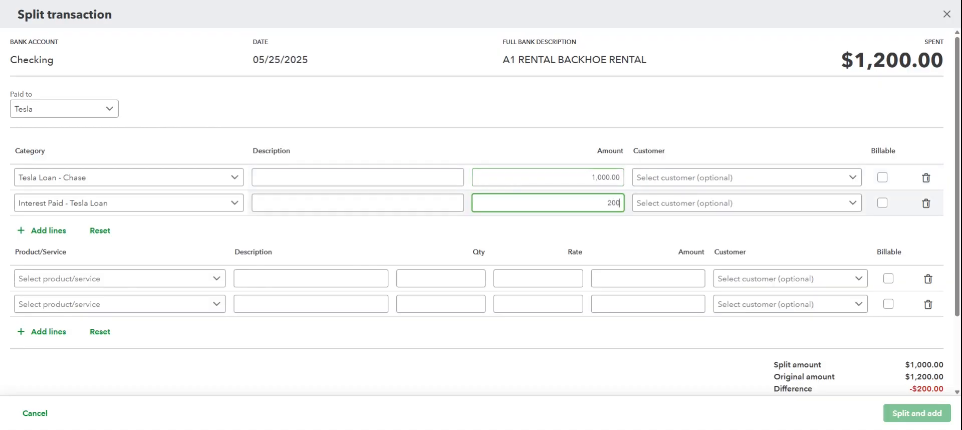
pyautogui.doubleClick(567, 232)
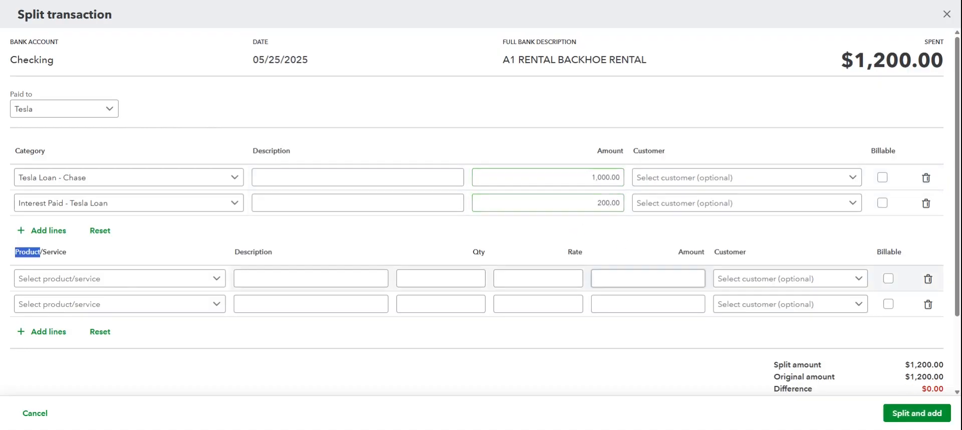
pyautogui.scroll(-1, 832, 354)
pyautogui.scroll(1, 831, 354)
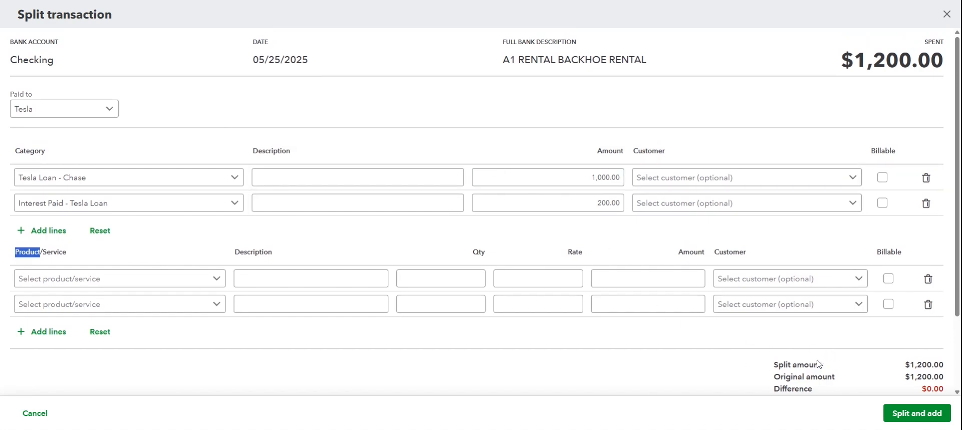
pyautogui.scroll(-1, 844, 359)
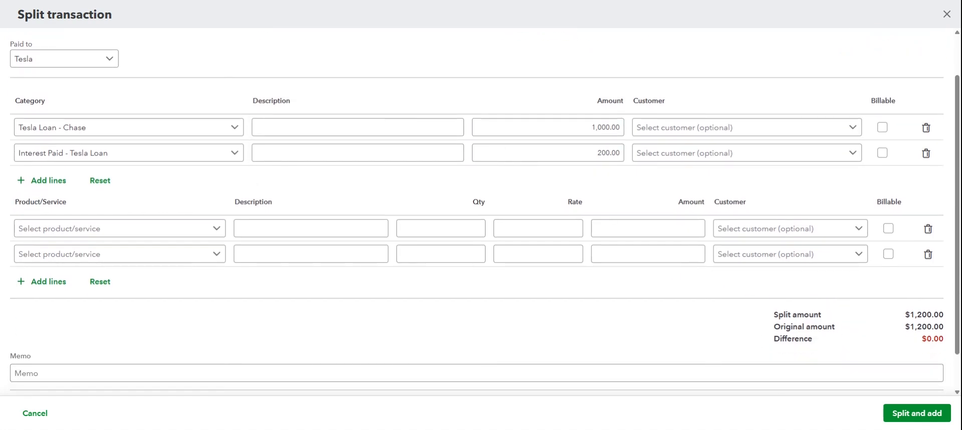
pyautogui.doubleClick(927, 326)
pyautogui.doubleClick(927, 314)
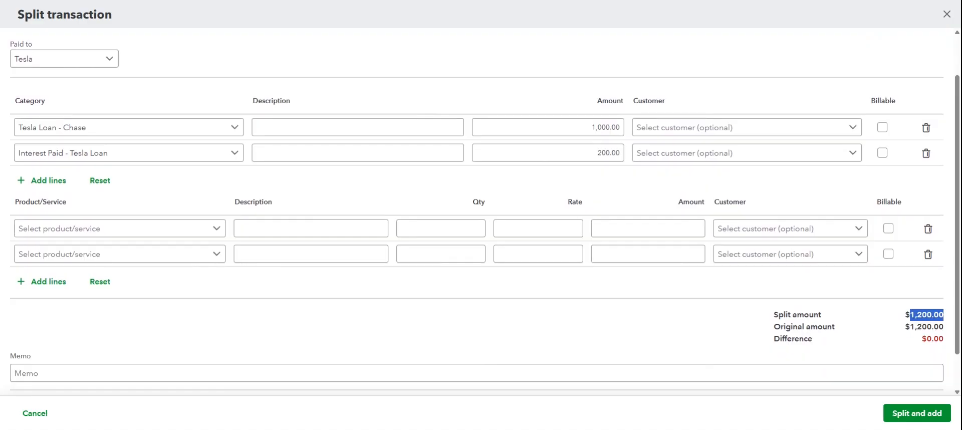
# Step: Clear the amount on the interest line and re-enter it as 200
pyautogui.click(608, 152)
pyautogui.doubleClick(608, 153)
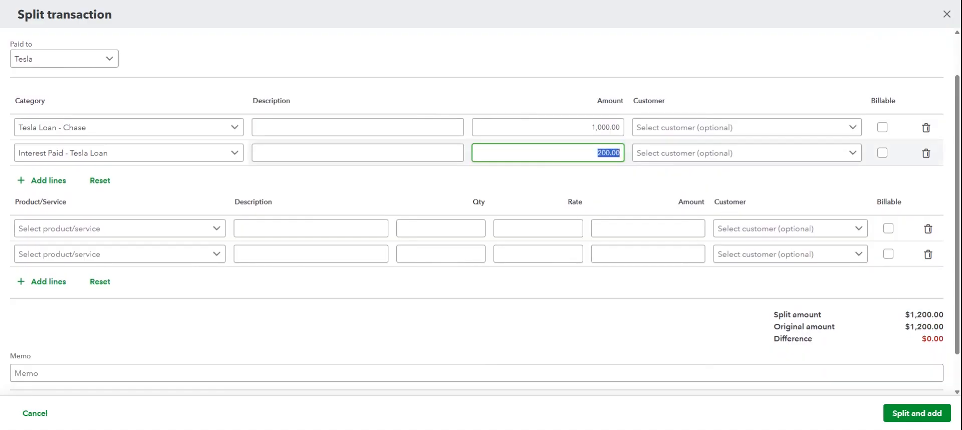
pyautogui.press('BackSpace')
pyautogui.click(608, 178)
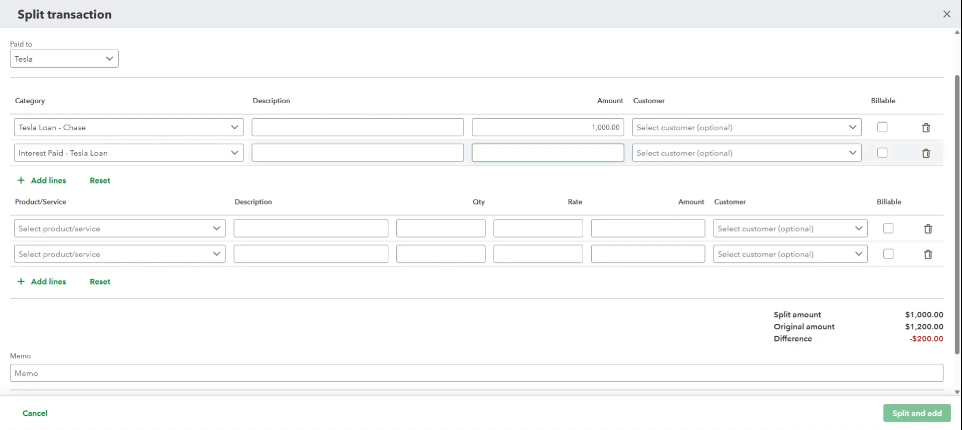
pyautogui.click(619, 153)
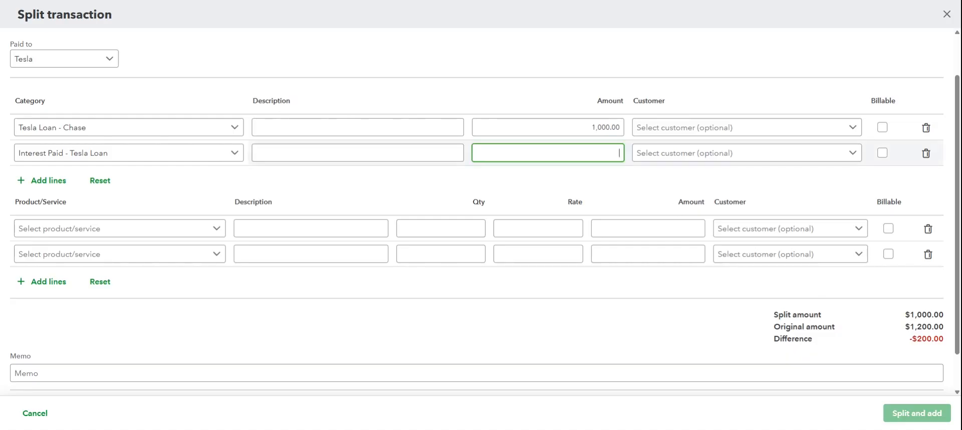
pyautogui.click(594, 185)
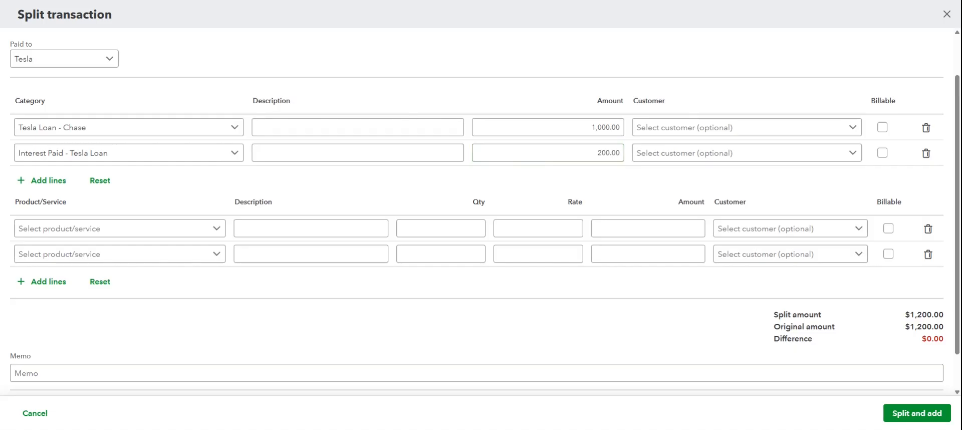
# Step: Describe the split lines as "Principal - Tesla" and "Interest - Tesla", and add the split transaction to the books
pyautogui.scroll(2, 474, 323)
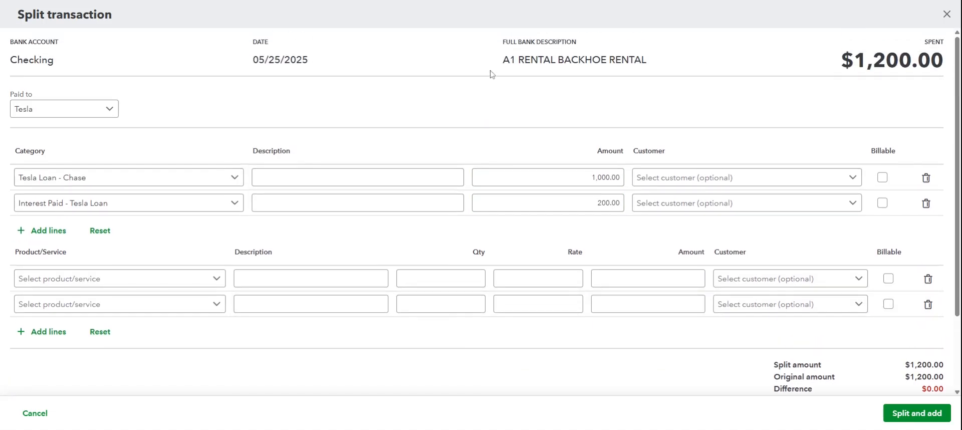
pyautogui.moveTo(503, 60); pyautogui.dragTo(674, 62)
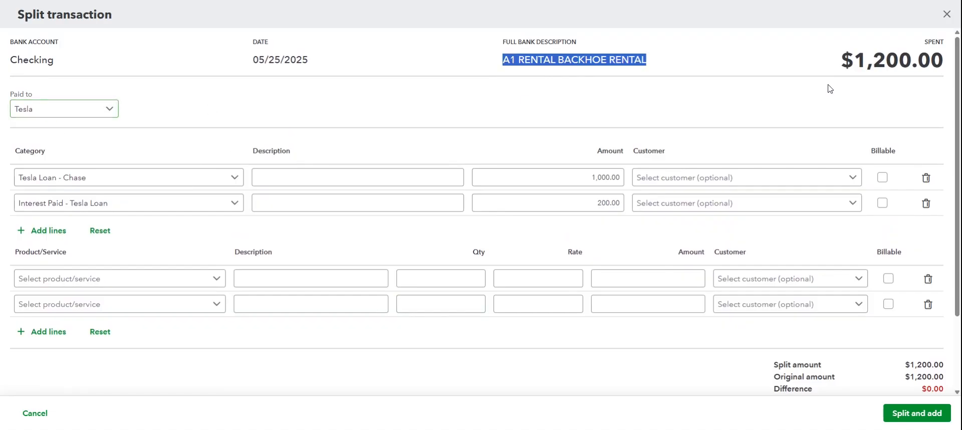
pyautogui.doubleClick(869, 60)
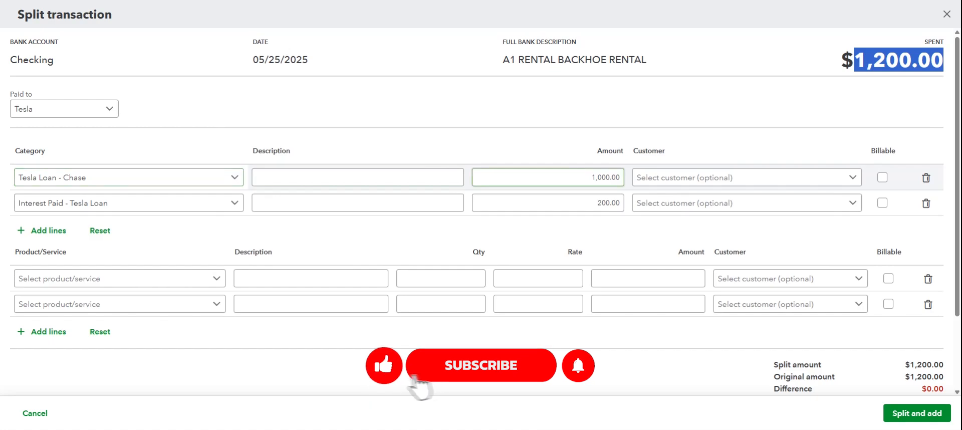
pyautogui.click(358, 177)
pyautogui.write('Princia')
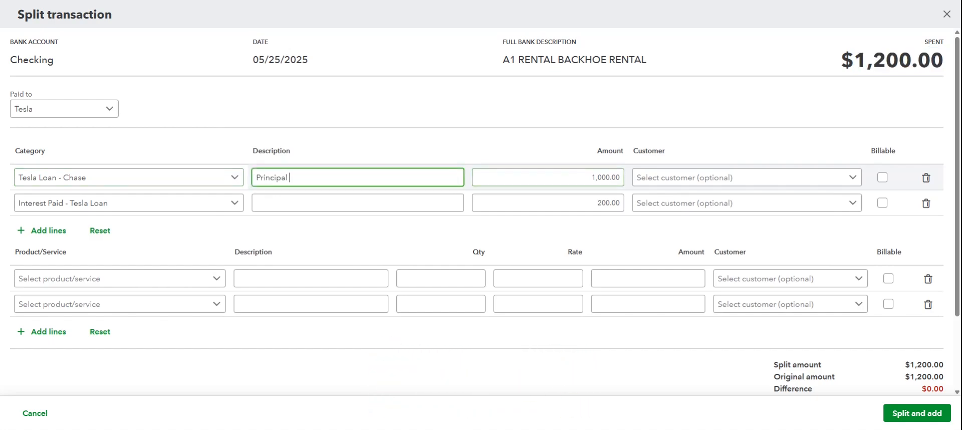
pyautogui.click(357, 203)
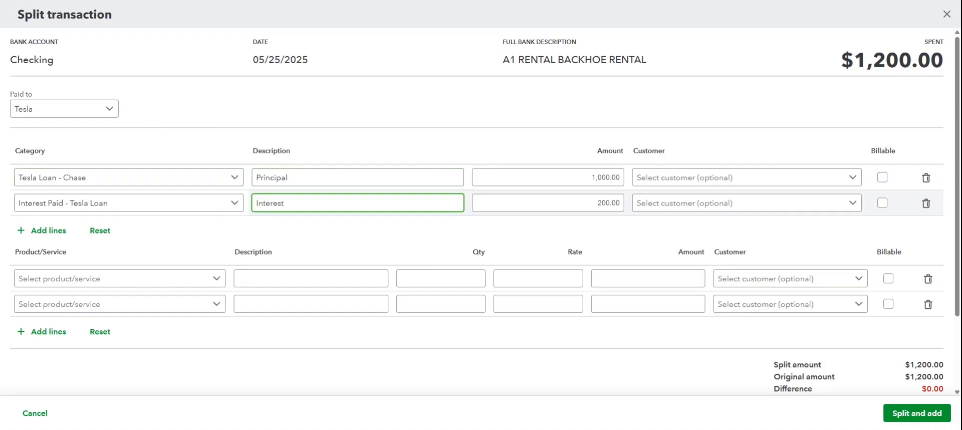
pyautogui.click(358, 177)
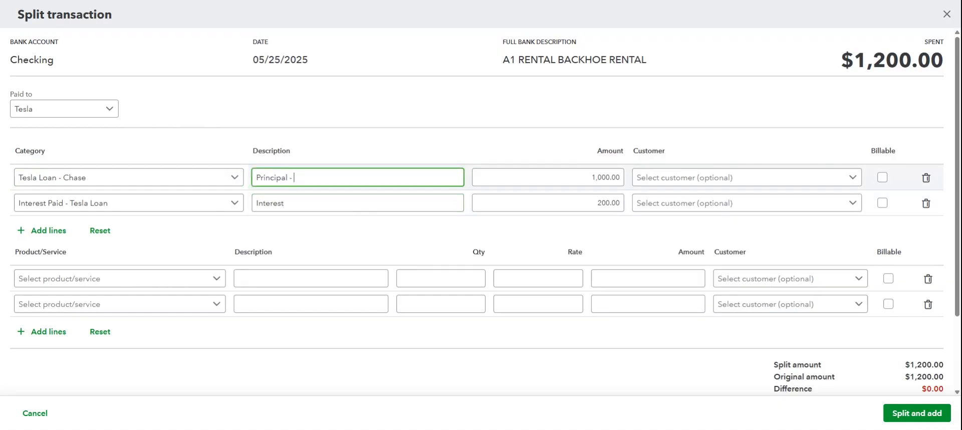
pyautogui.click(358, 202)
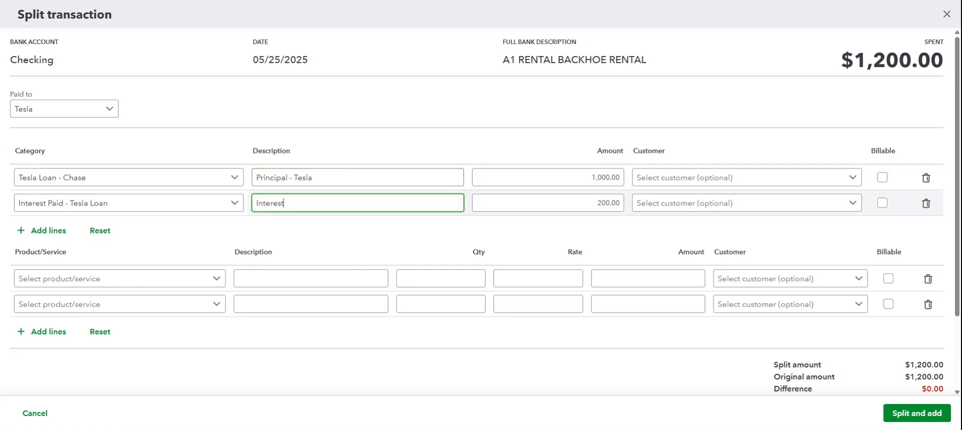
pyautogui.click(385, 238)
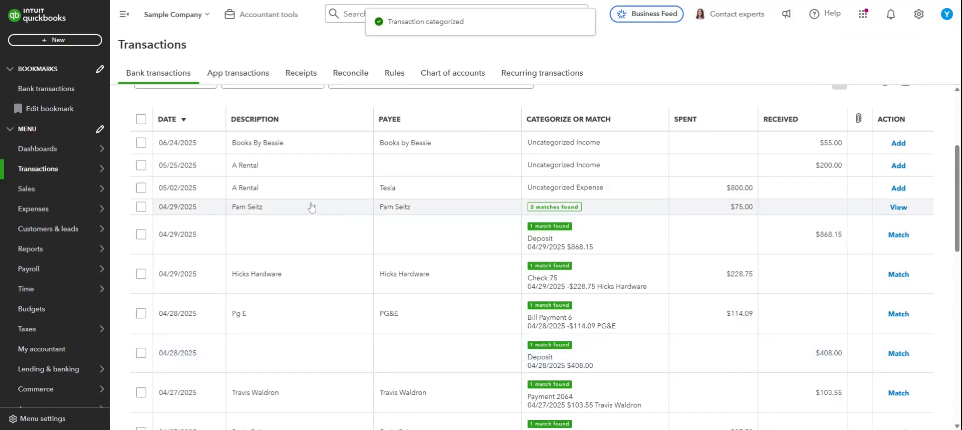
# Step: Run the Balance Sheet in classic view and examine the transactions behind the Tesla Loan - Chase balance
pyautogui.moveTo(70, 194)
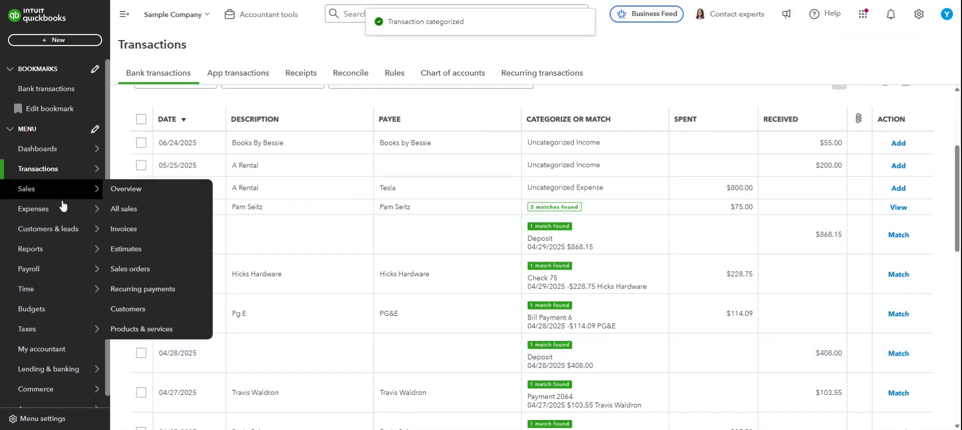
pyautogui.click(58, 251)
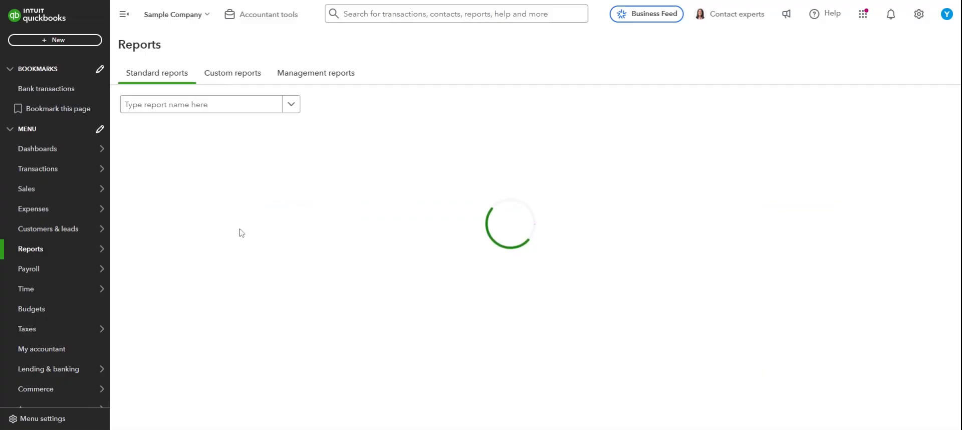
pyautogui.click(149, 180)
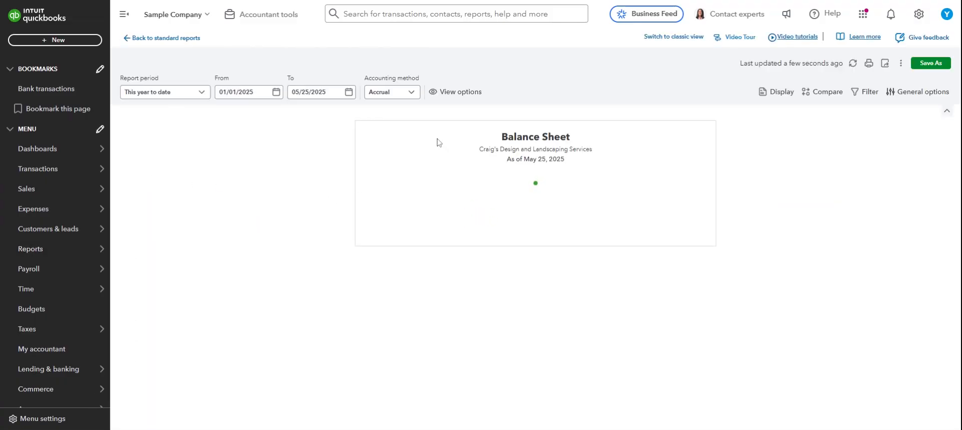
pyautogui.click(671, 37)
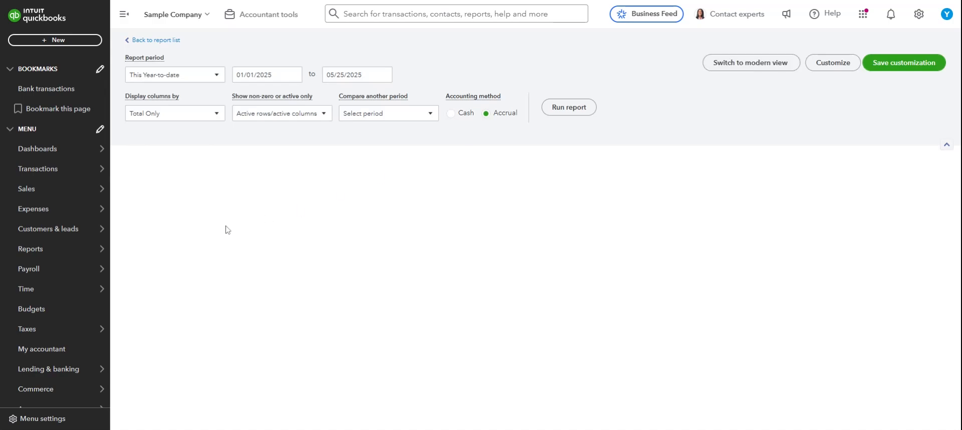
pyautogui.scroll(-5, 242, 231)
pyautogui.scroll(-2, 242, 250)
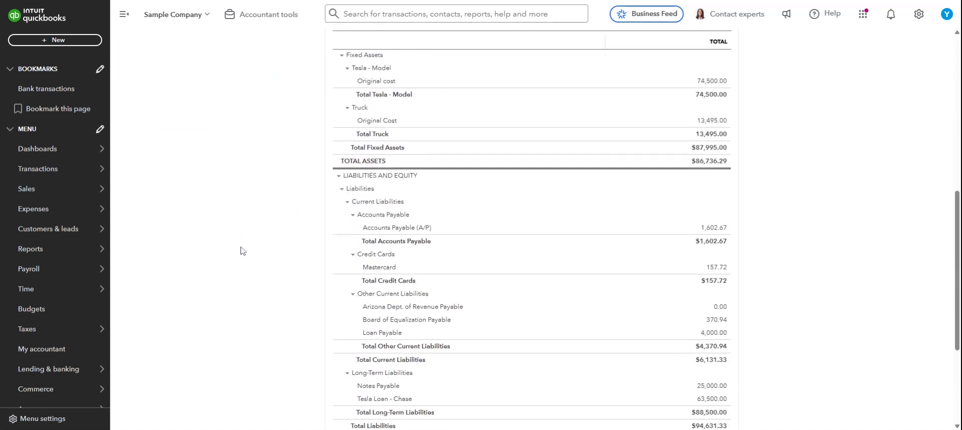
pyautogui.scroll(-1, 247, 250)
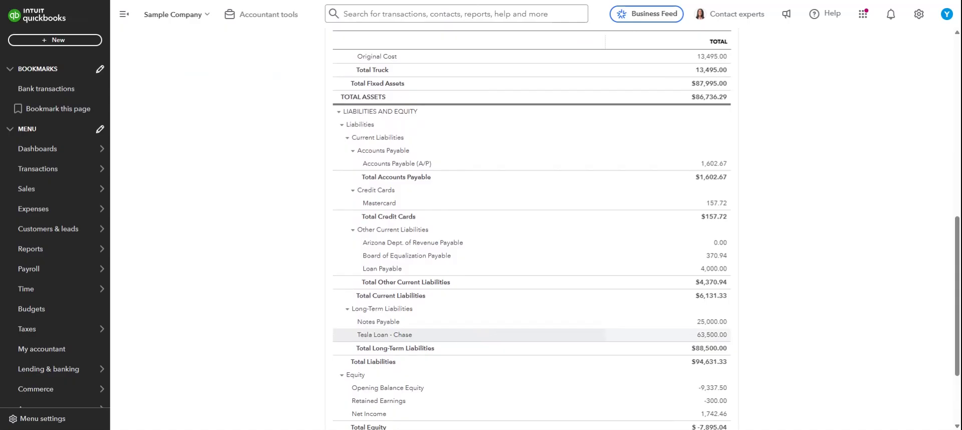
pyautogui.click(708, 334)
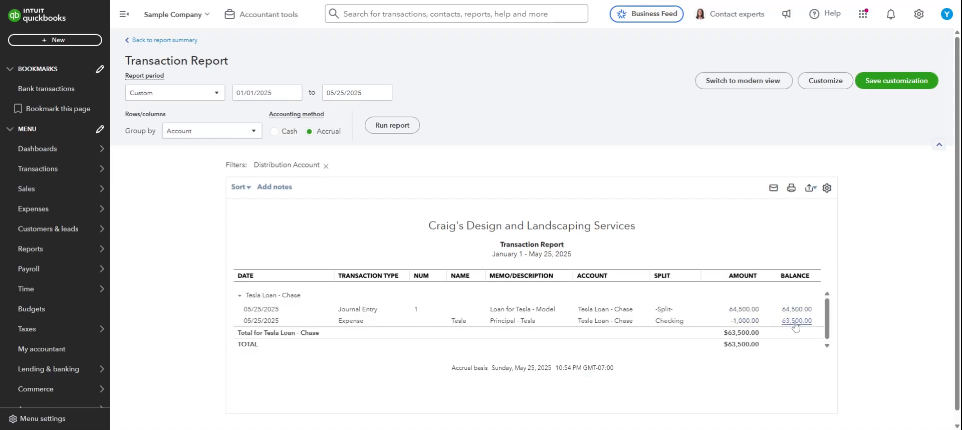
# Step: Run the Profit and Loss report in classic view and examine the transactions behind Interest Paid - Tesla Loan
pyautogui.click(58, 248)
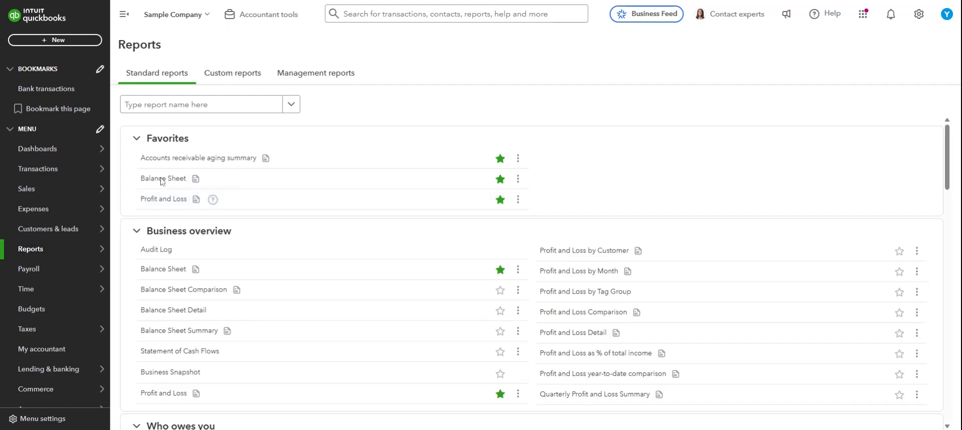
pyautogui.click(159, 196)
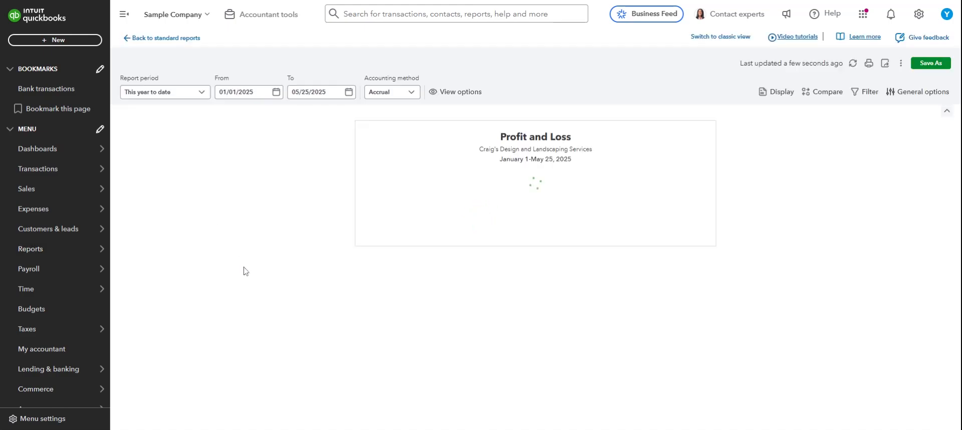
pyautogui.click(687, 38)
pyautogui.scroll(-8, 219, 251)
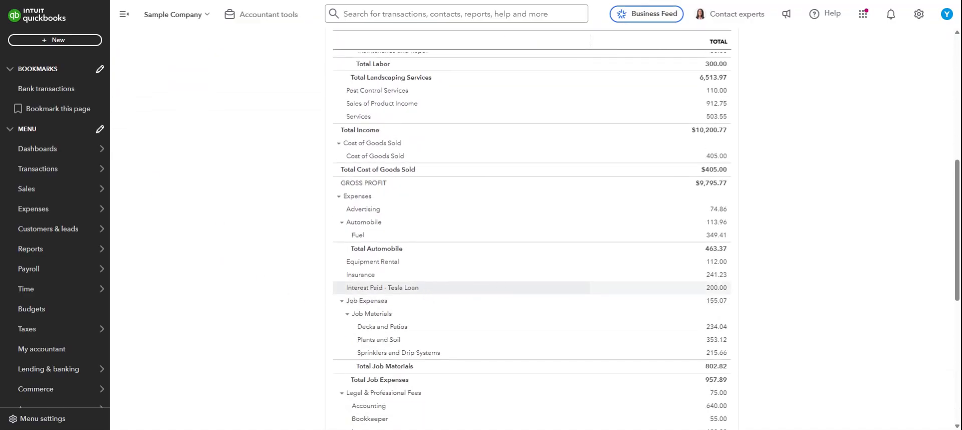
pyautogui.click(715, 288)
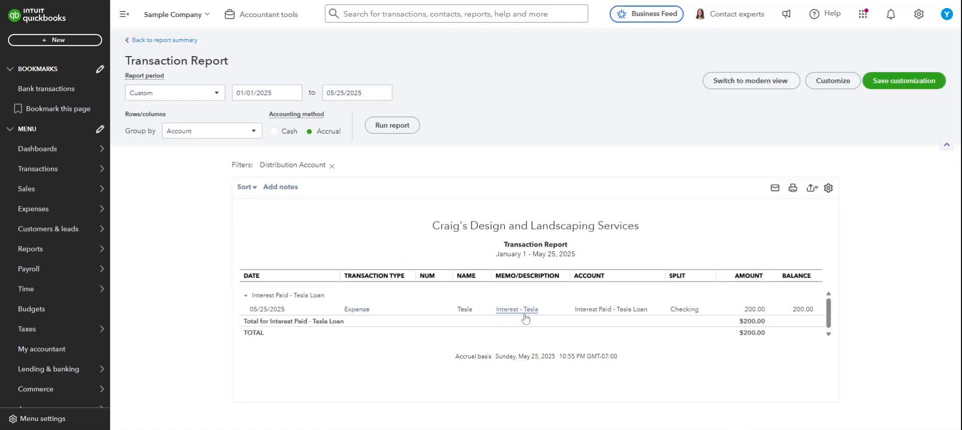
# Step: Review the Tesla expense's split lines with the autofill pane closed, cancel out of it, and return to the Profit and Loss summary
pyautogui.click(389, 315)
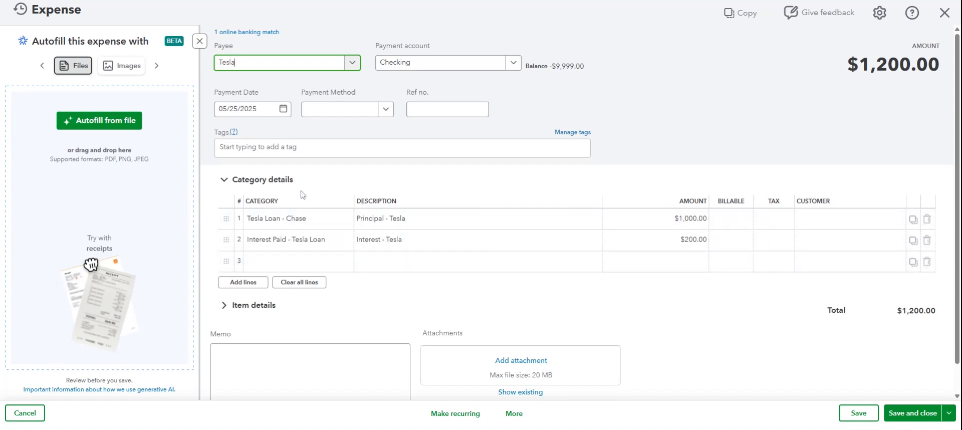
pyautogui.click(196, 44)
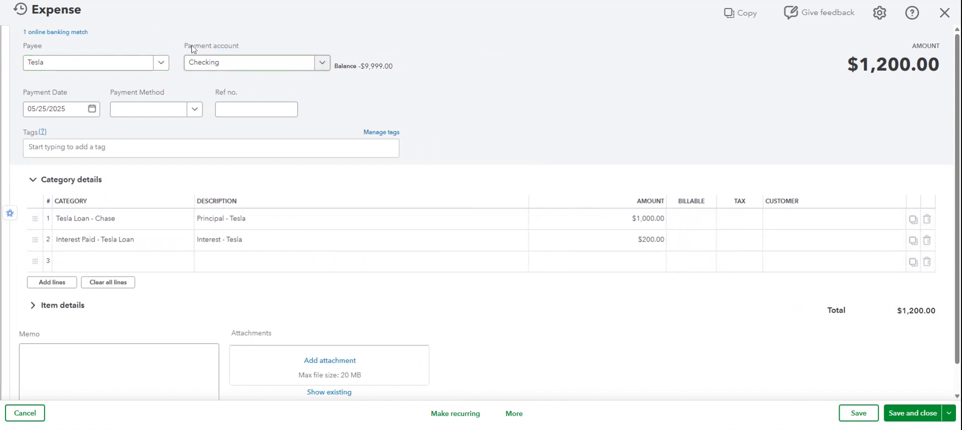
pyautogui.click(33, 414)
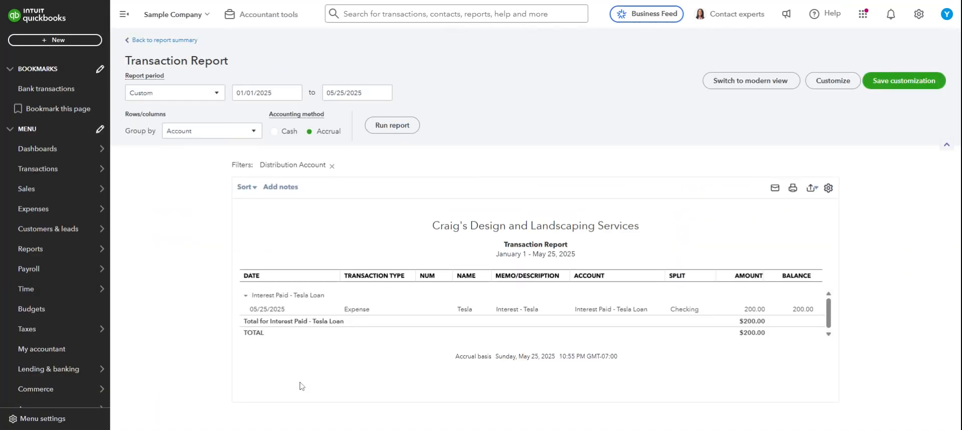
pyautogui.click(159, 42)
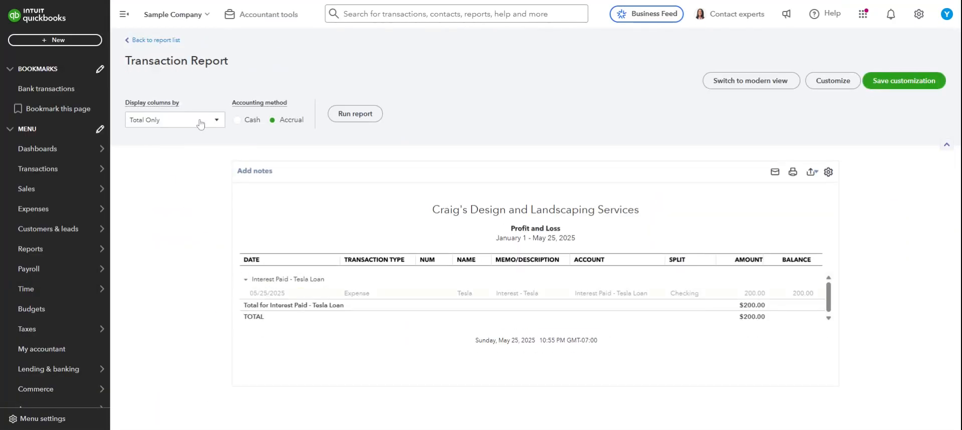